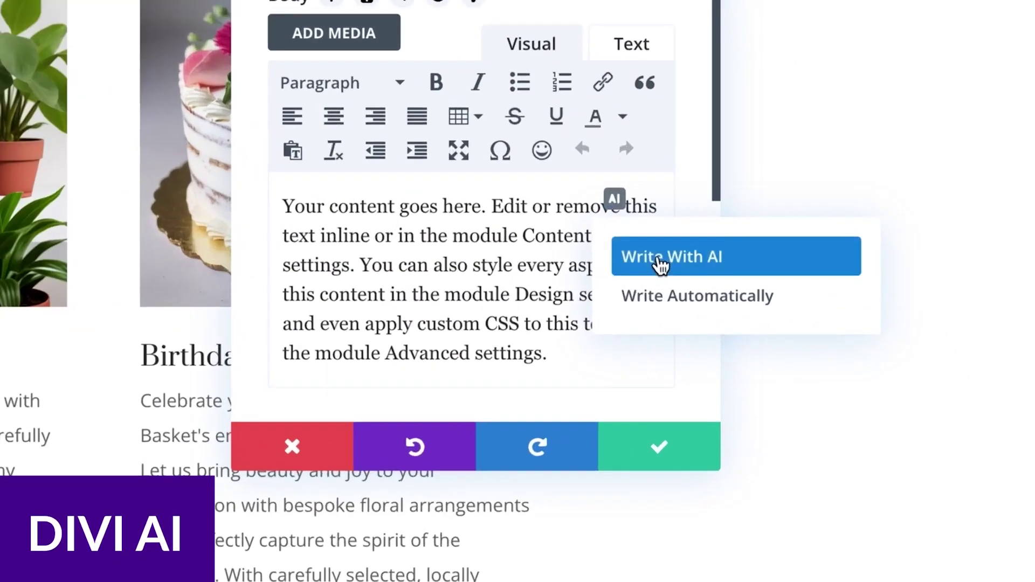
Write the Our Services paragraph with AI, refine it with a keyword target, and lengthen it.
{"action": "left_click", "coordinate": [660, 257]}
{"action": "type", "text": "Describe our range of floral services"}
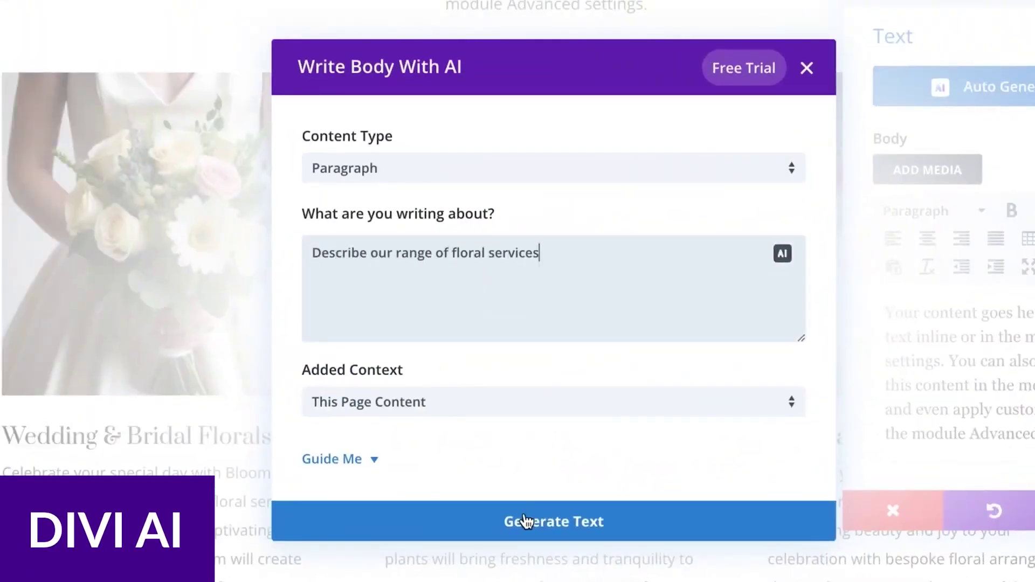
{"action": "left_click", "coordinate": [523, 521]}
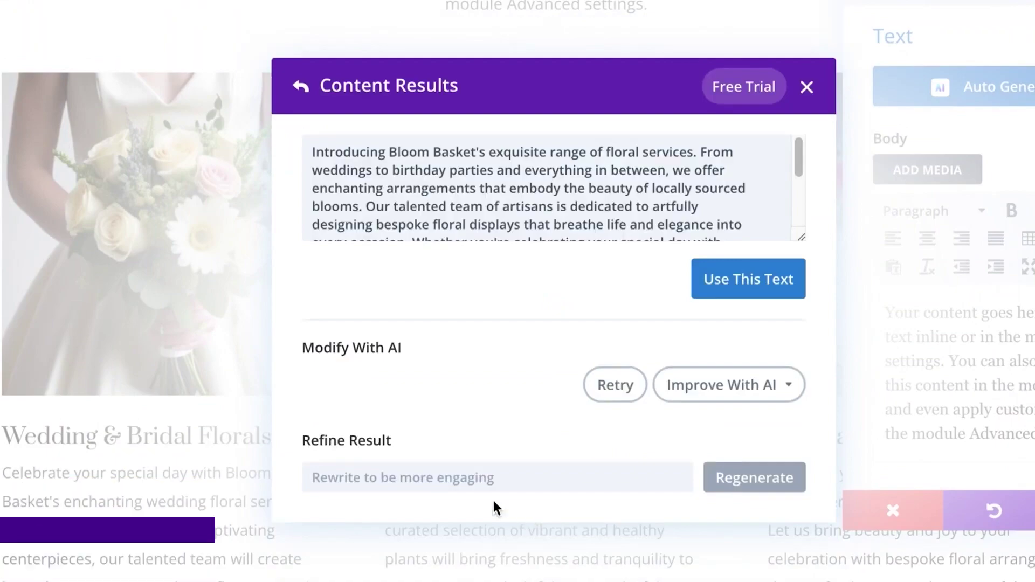
{"action": "type", "text": "Target the keyword \"San Francisco floral services"}
{"action": "left_click", "coordinate": [749, 484]}
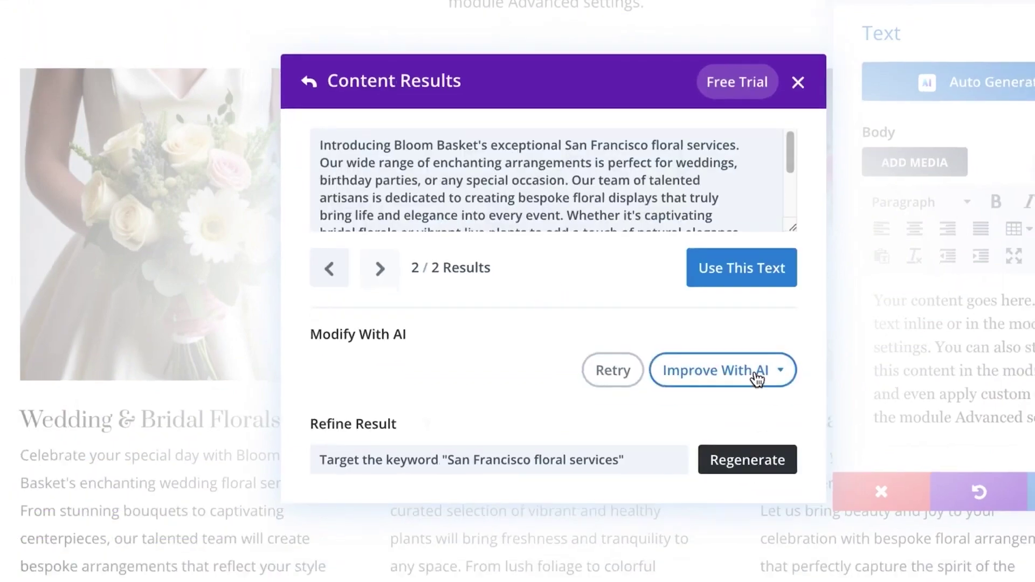
{"action": "left_click", "coordinate": [755, 375]}
{"action": "left_click", "coordinate": [620, 372]}
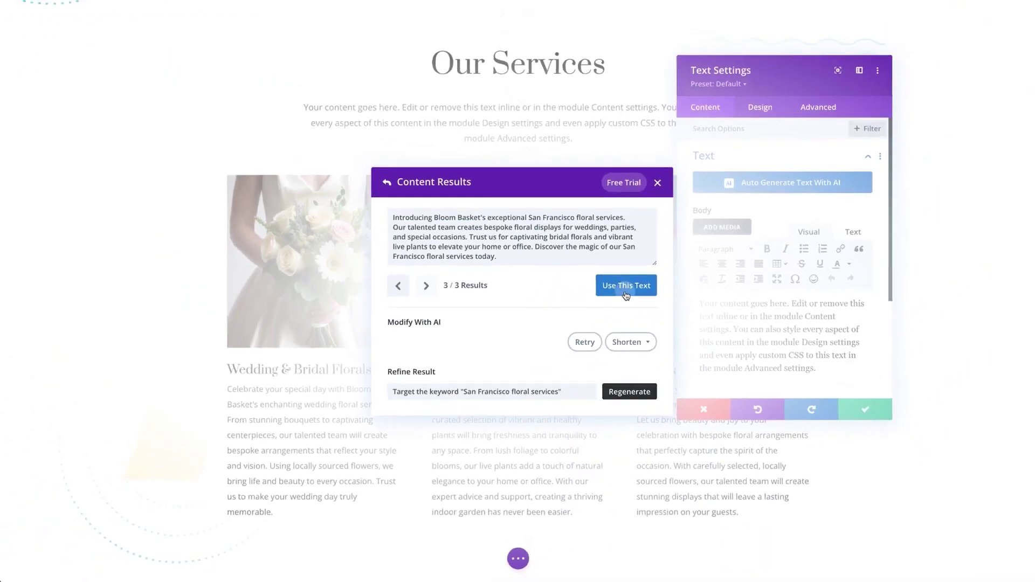
{"action": "left_click", "coordinate": [690, 185]}
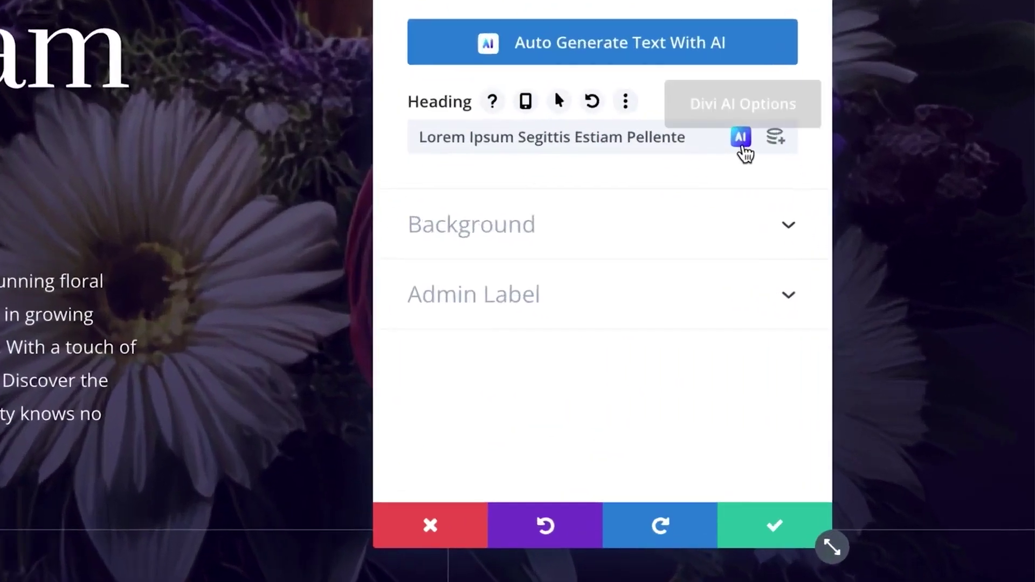
Set the hero heading to the AI title 'Bloom Basket: Unleash the Magic of Locally Sourced Floral Artistry'.
{"action": "left_click", "coordinate": [743, 138]}
{"action": "left_click", "coordinate": [816, 202]}
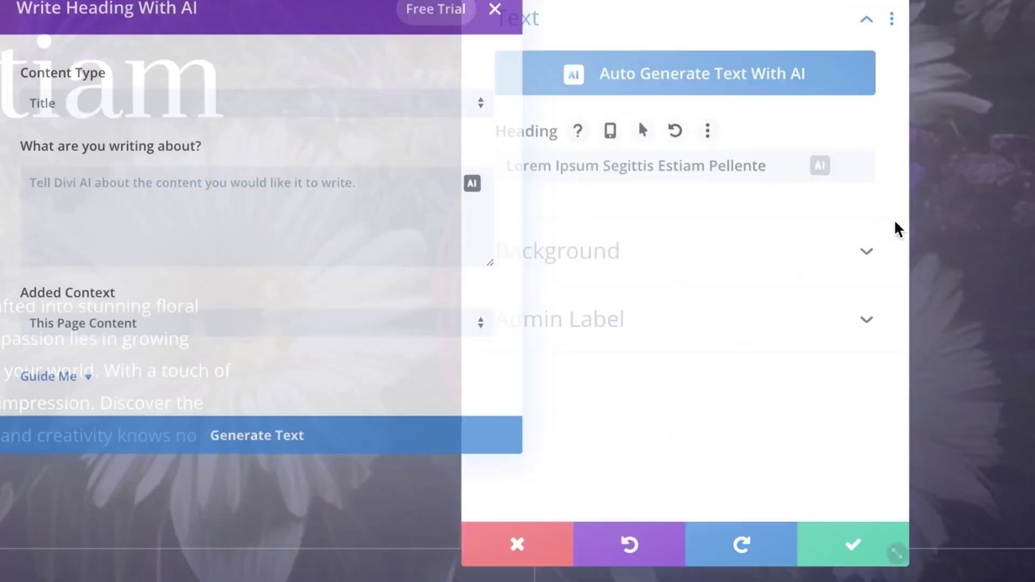
{"action": "left_click", "coordinate": [626, 287]}
{"action": "type", "text": "A compelling title for my website's homepage"}
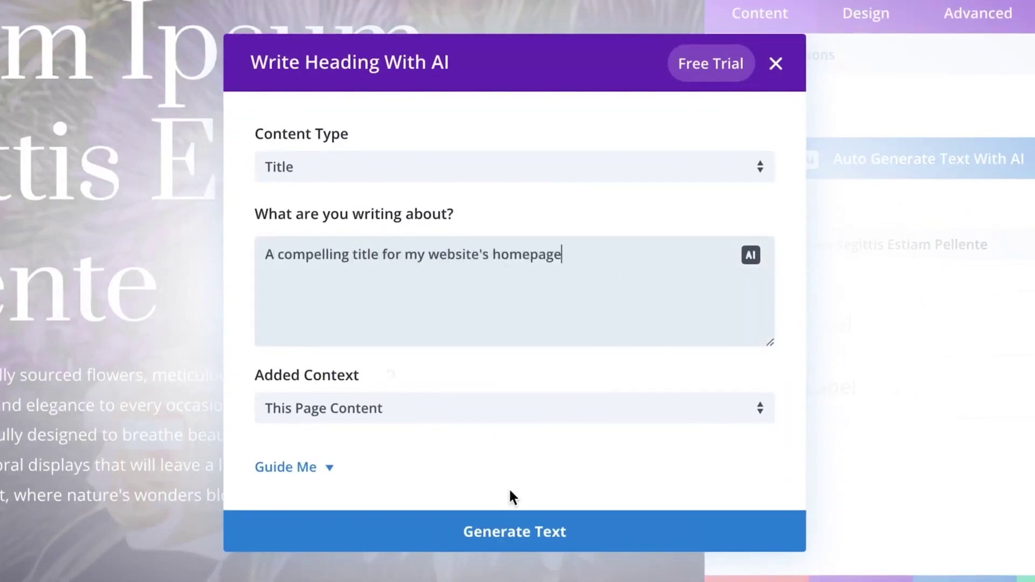
{"action": "left_click", "coordinate": [499, 519]}
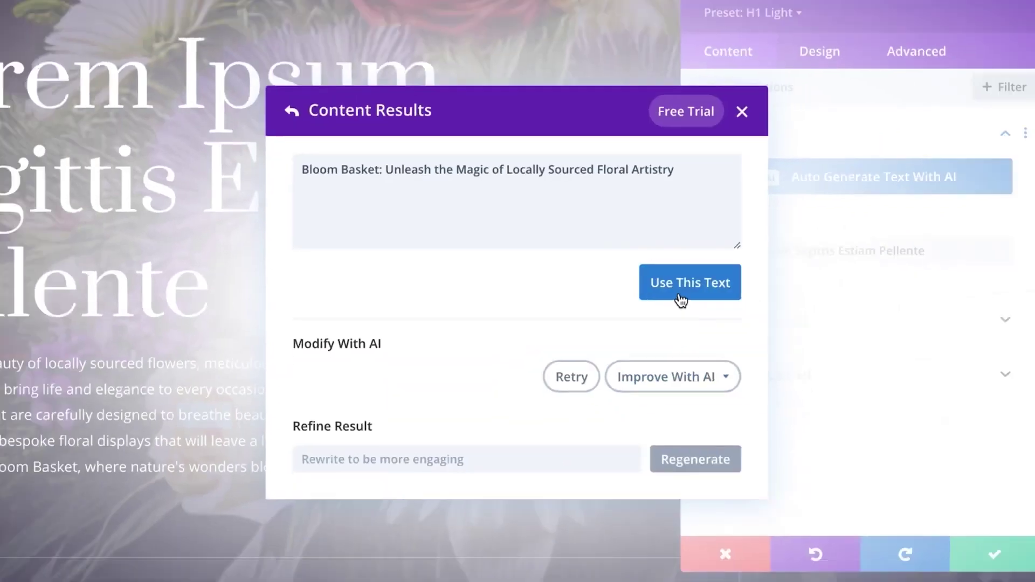
{"action": "left_click", "coordinate": [716, 281]}
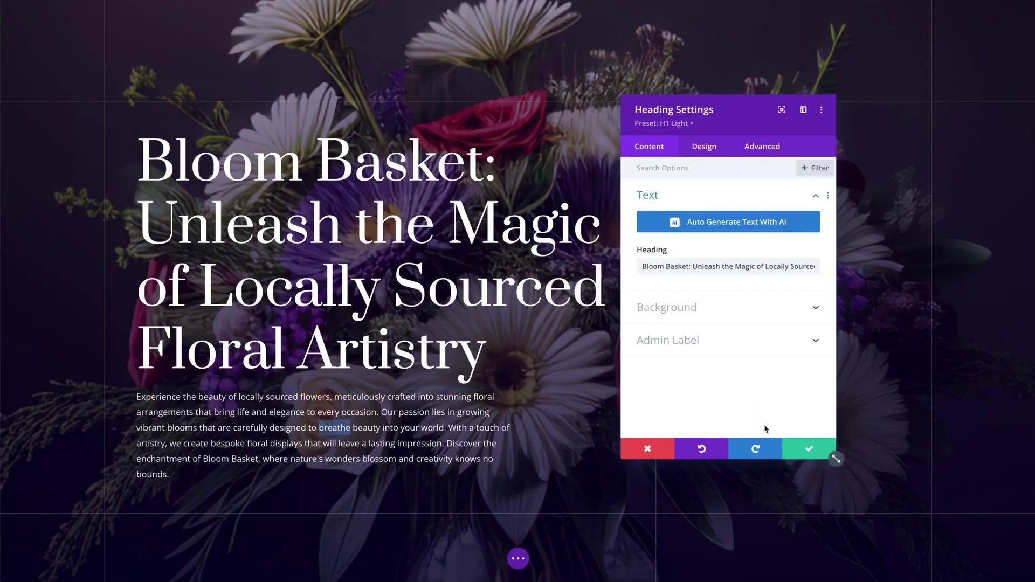
Generate four AI coffee-bean photos on crinkled paper for the empty image, then show the body's AI options.
{"action": "left_click", "coordinate": [815, 451]}
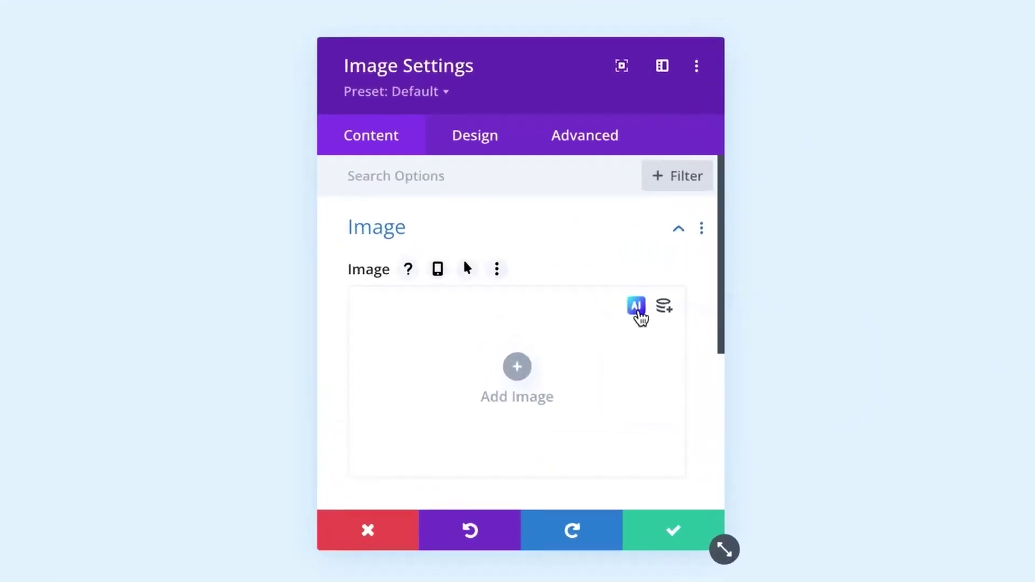
{"action": "left_click", "coordinate": [637, 311]}
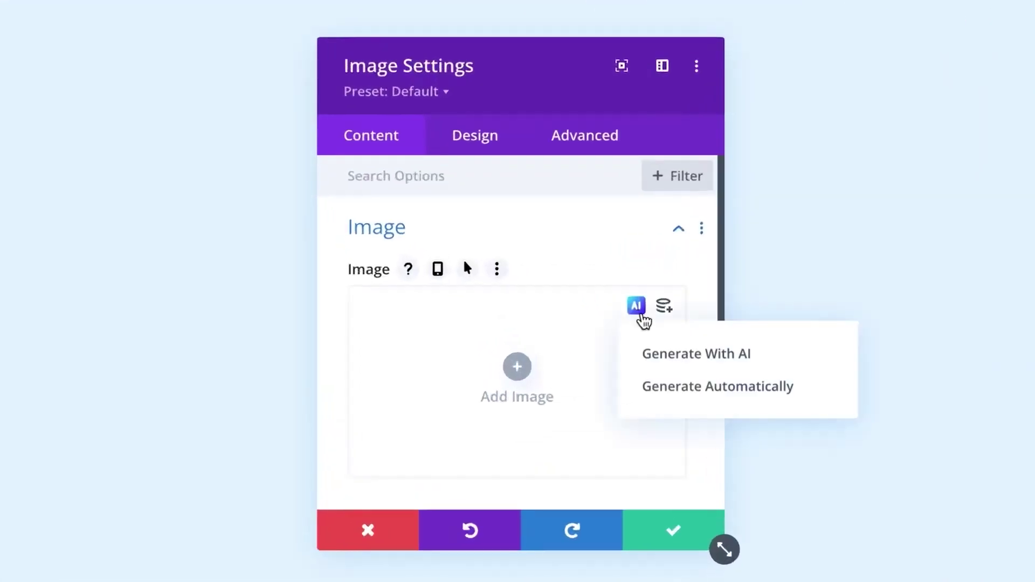
{"action": "left_click", "coordinate": [708, 360]}
{"action": "left_click", "coordinate": [534, 354]}
{"action": "type", "text": "A spicy burger busting into flame with fiery heat and flavor, dark slate table, dark background"}
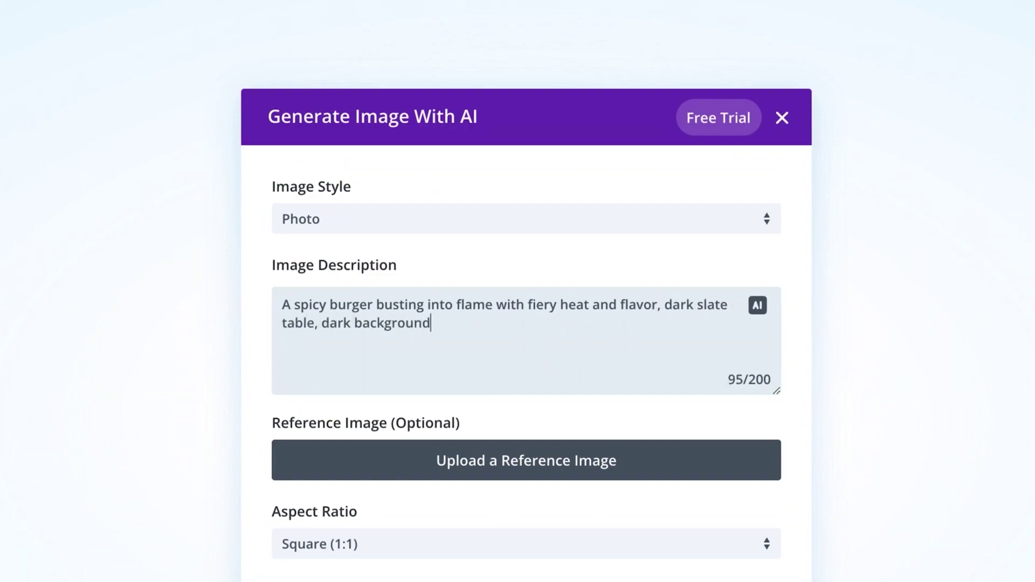
{"action": "left_click", "coordinate": [566, 455]}
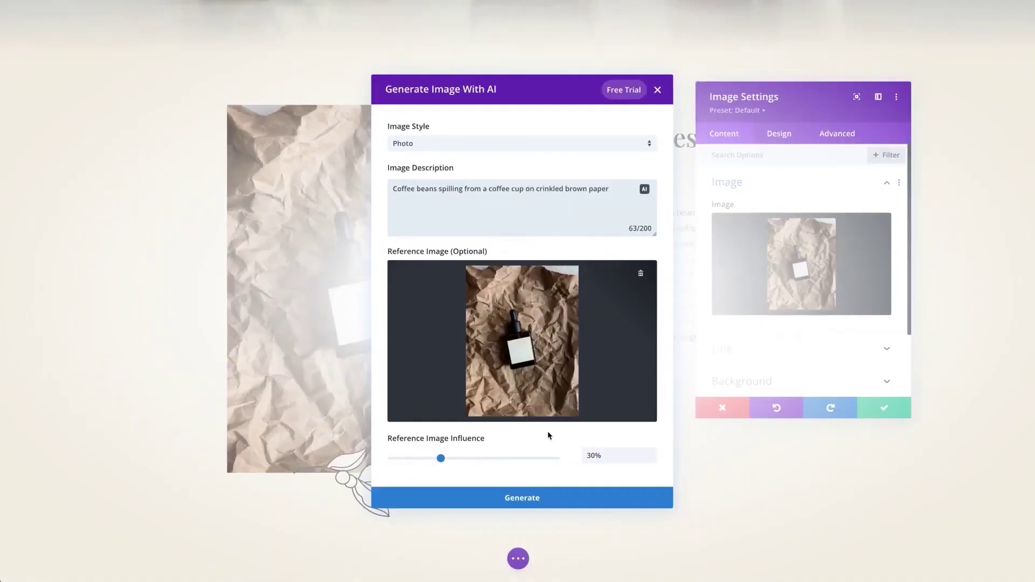
{"action": "left_click", "coordinate": [556, 490]}
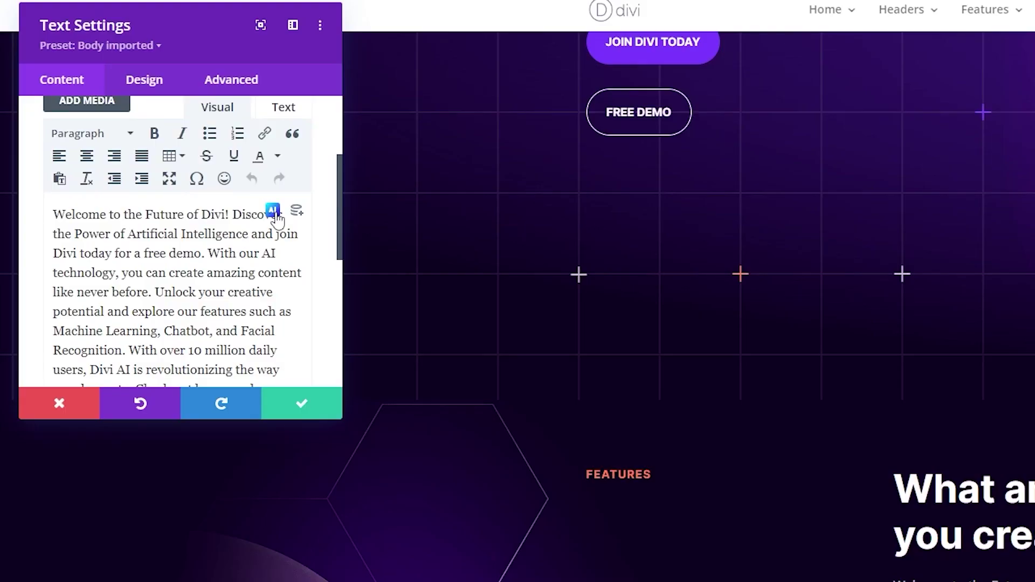
{"action": "left_click", "coordinate": [215, 175]}
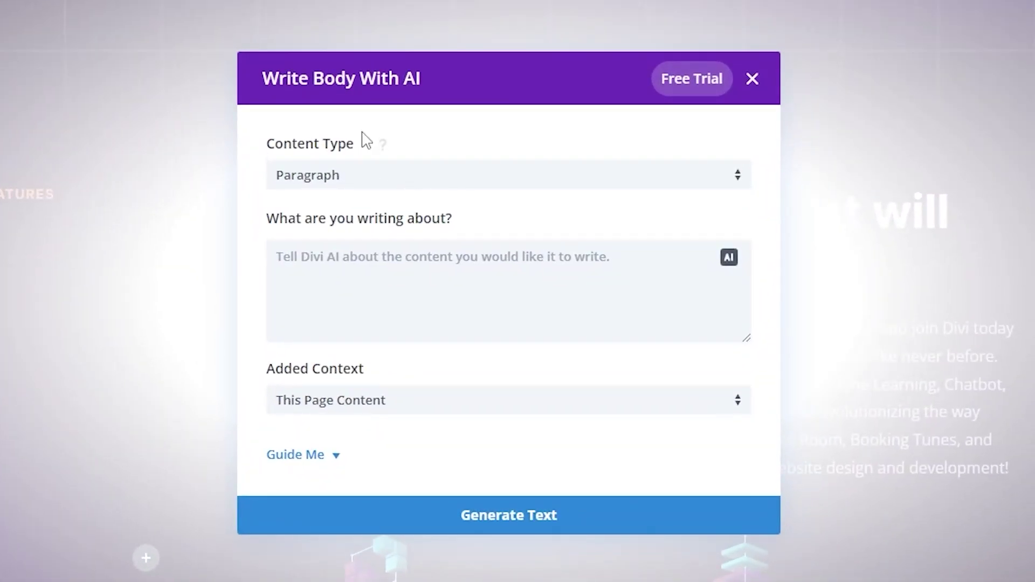
Generate an AI paragraph about Cee Roasts coffee with Paragraph type and This Page Content context.
{"action": "left_click", "coordinate": [408, 173]}
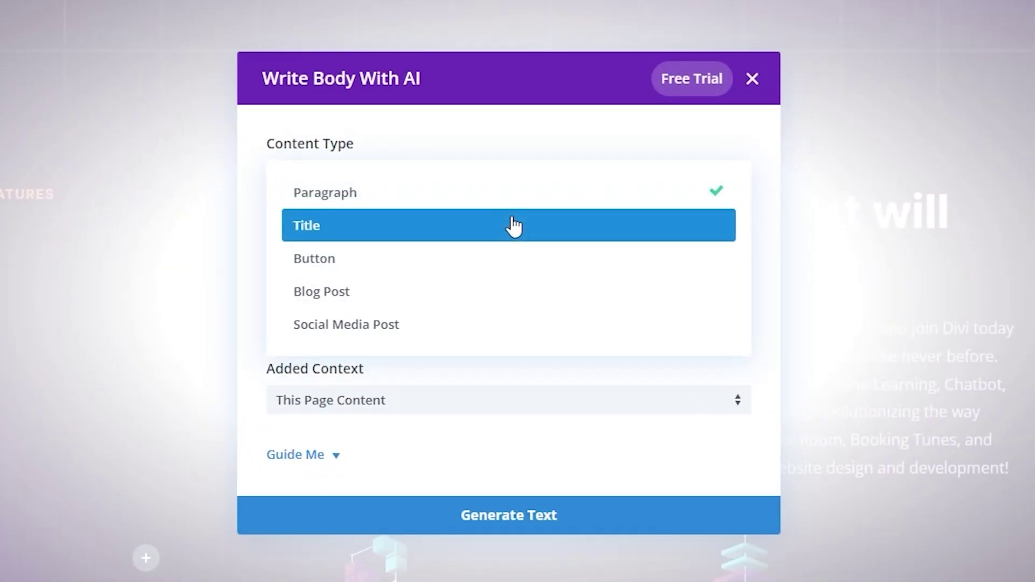
{"action": "left_click", "coordinate": [486, 193]}
{"action": "left_click", "coordinate": [348, 414]}
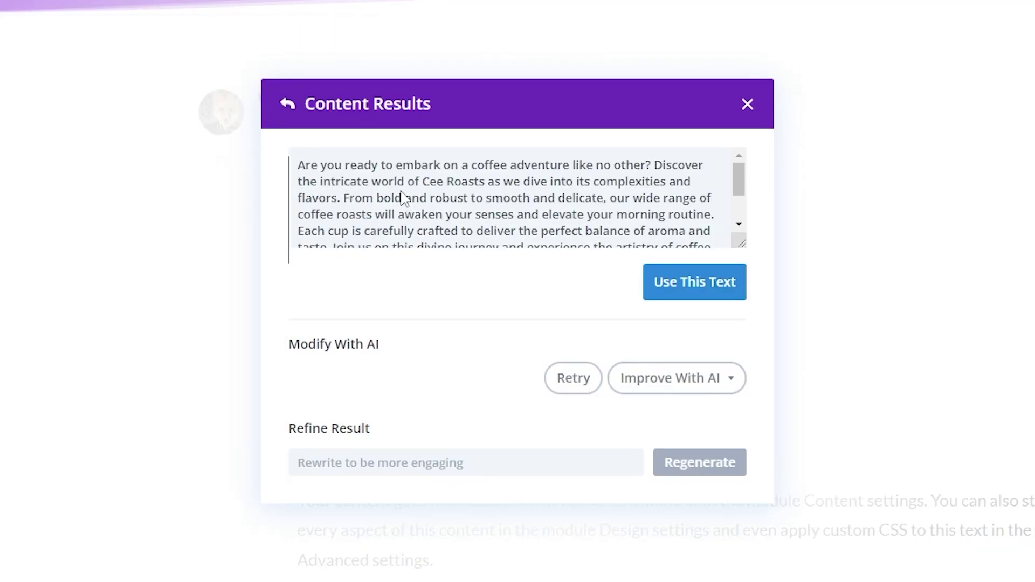
{"action": "left_click_drag", "start_coordinate": [387, 201], "coordinate": [329, 173]}
{"action": "left_click", "coordinate": [318, 167]}
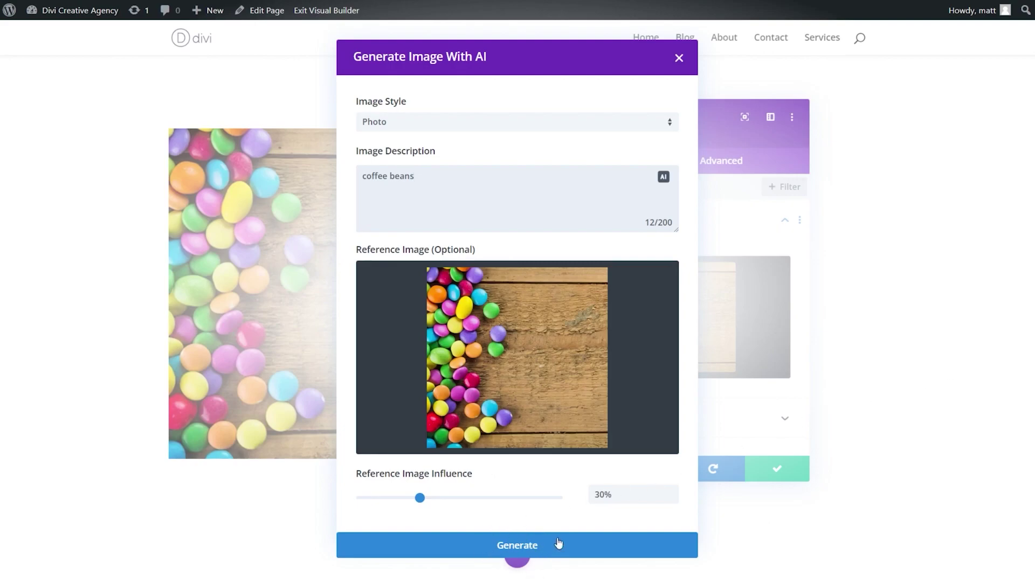
Generate four coffee-bean-on-wood images and restyle the microphone portrait as a cartoon.
{"action": "left_click", "coordinate": [522, 548]}
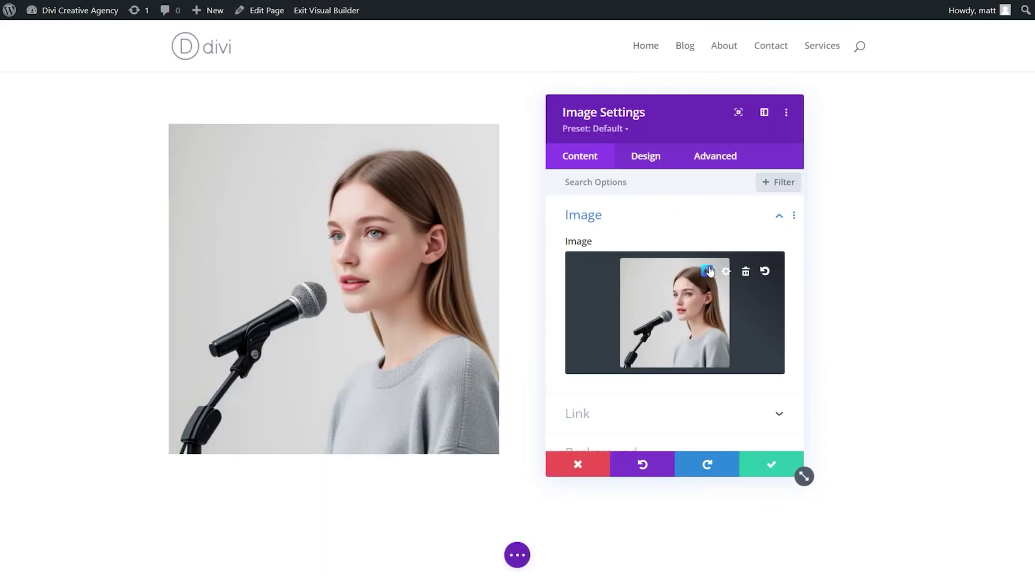
{"action": "left_click", "coordinate": [707, 270]}
{"action": "mouse_move", "coordinate": [772, 416]}
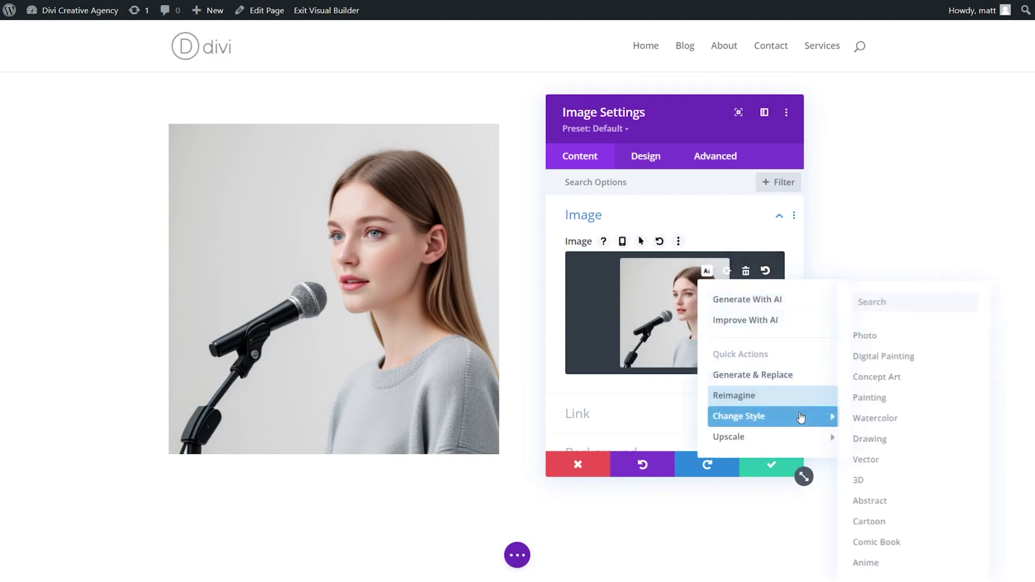
{"action": "left_click", "coordinate": [918, 522]}
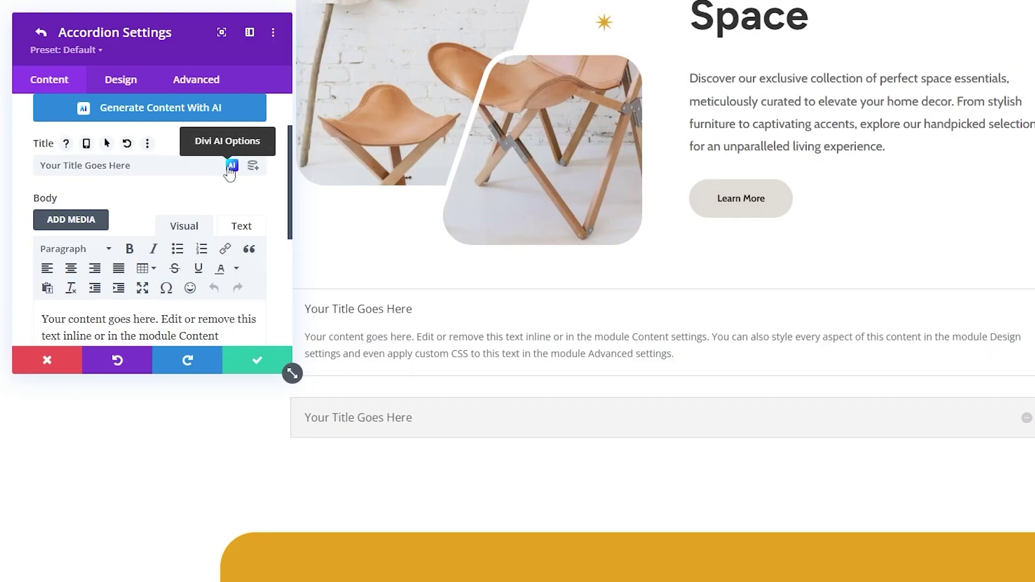
Write the accordion title with AI, retrying for 'Why We Excel' and 'Exquisite Excellence'.
{"action": "left_click", "coordinate": [232, 167]}
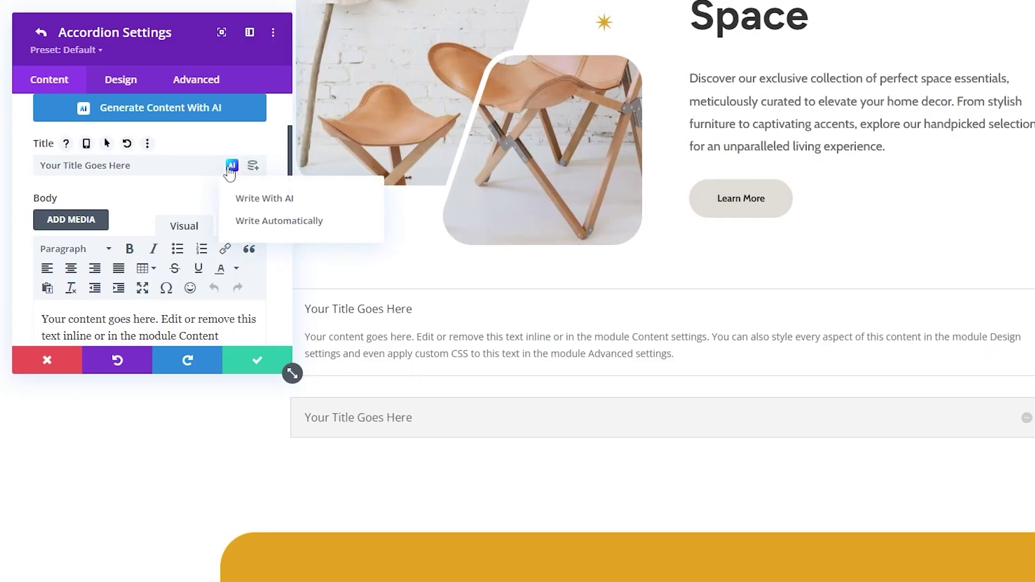
{"action": "left_click", "coordinate": [253, 196]}
{"action": "left_click", "coordinate": [627, 340]}
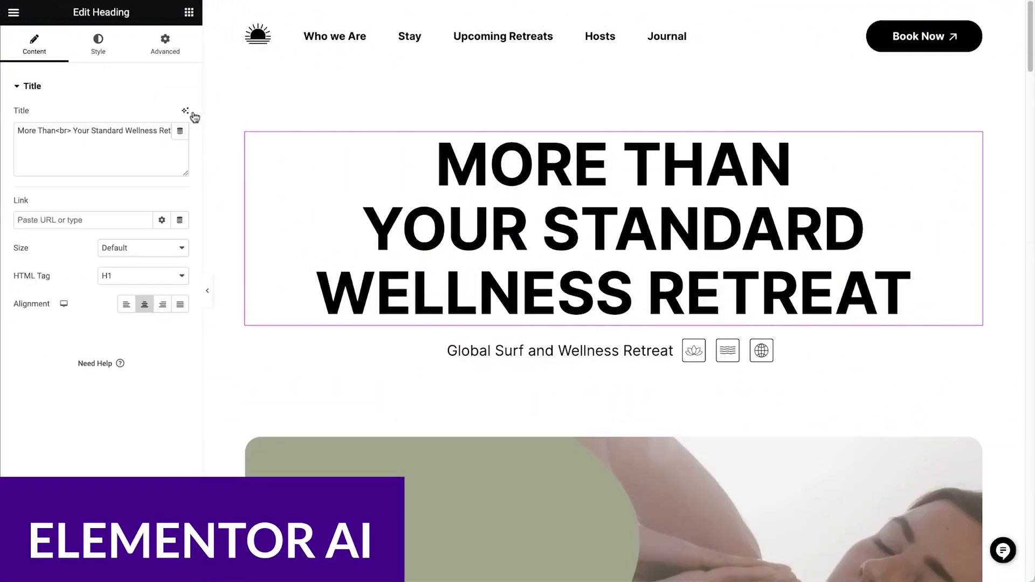
Replace the retreat hero heading with the AI title 'Riding Waves and Discovering Serenity'.
{"action": "left_click", "coordinate": [190, 111]}
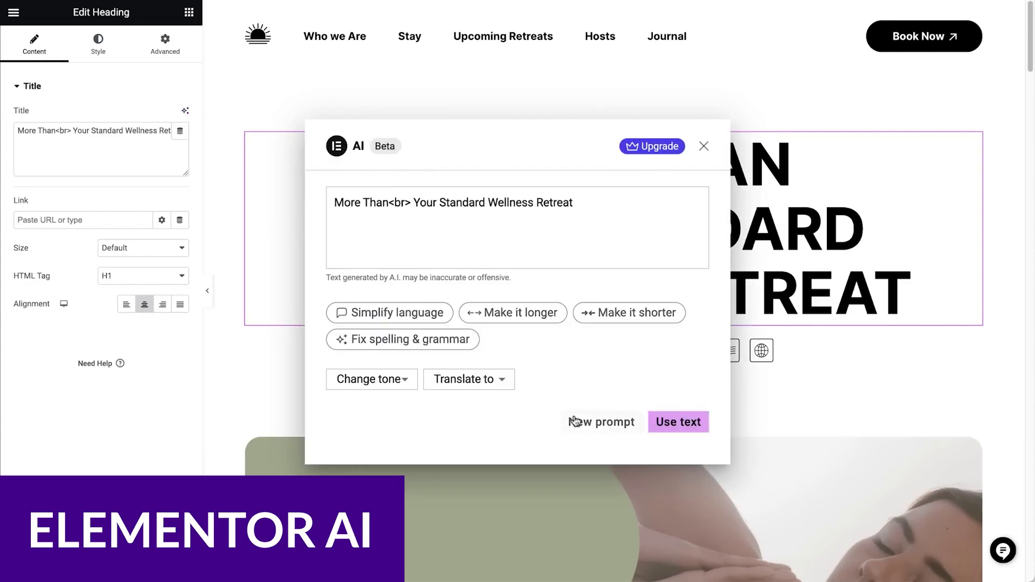
{"action": "left_click", "coordinate": [576, 421]}
{"action": "left_click", "coordinate": [449, 367]}
{"action": "type", "text": "the home page of a surf retreat"}
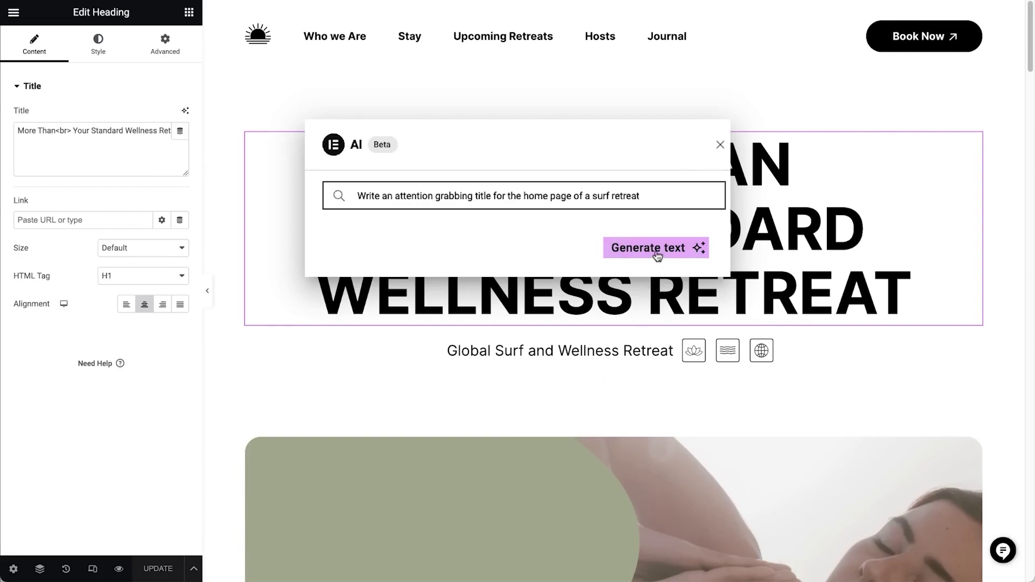
{"action": "left_click", "coordinate": [658, 249]}
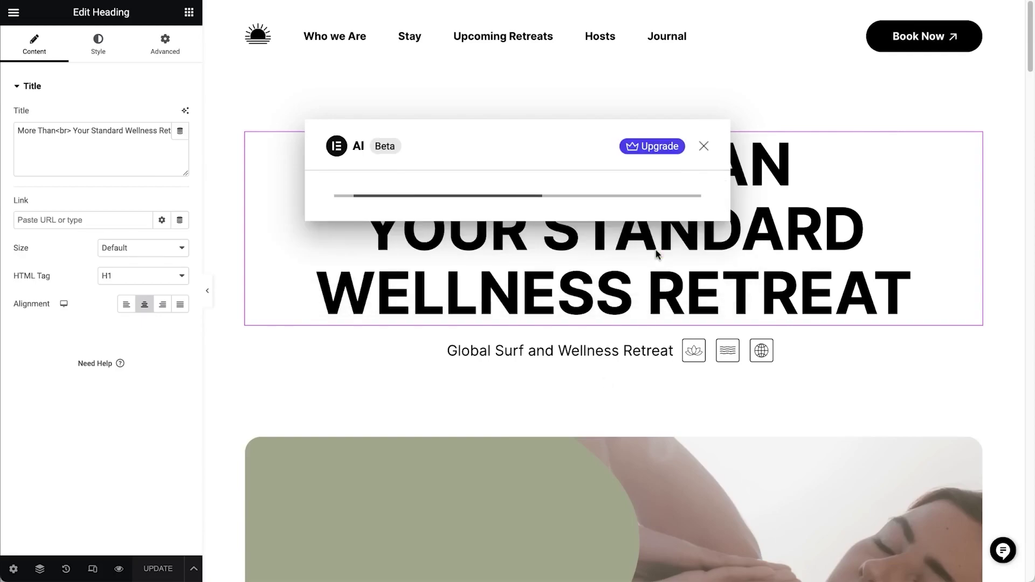
{"action": "left_click", "coordinate": [672, 425]}
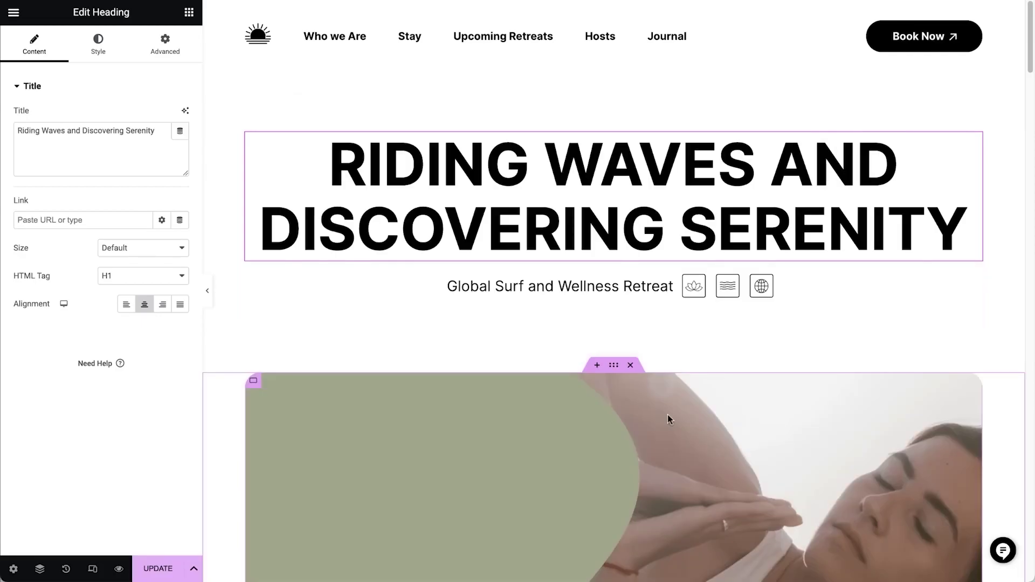
Generate a two-word calming AI title for the Calmness heading, then select the animated headline.
{"action": "scroll", "coordinate": [668, 419], "scroll_direction": "down", "scroll_amount": 10}
{"action": "left_click", "coordinate": [798, 238]}
{"action": "left_click", "coordinate": [185, 110]}
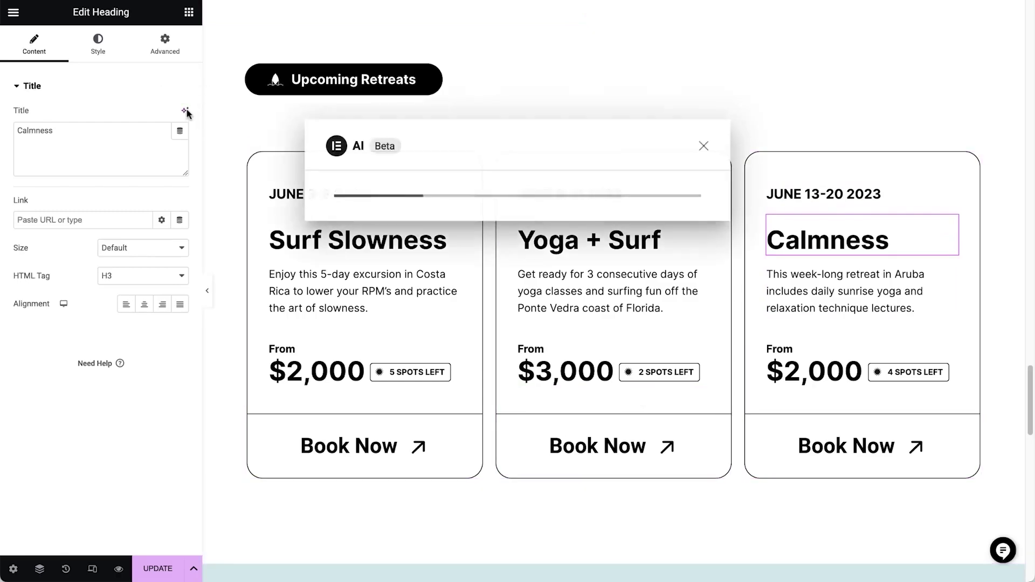
{"action": "left_click", "coordinate": [584, 422]}
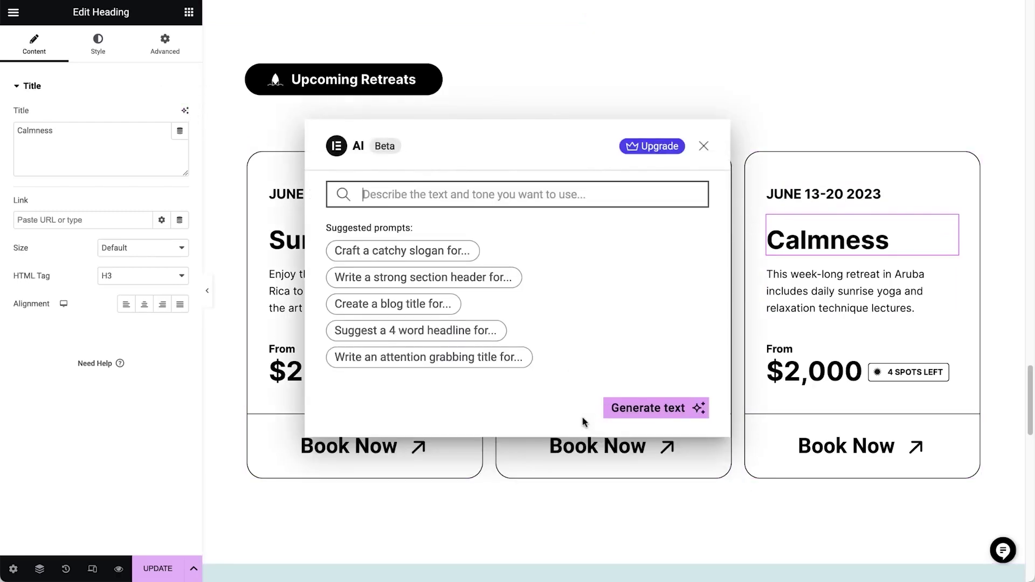
{"action": "type", "text": "W"}
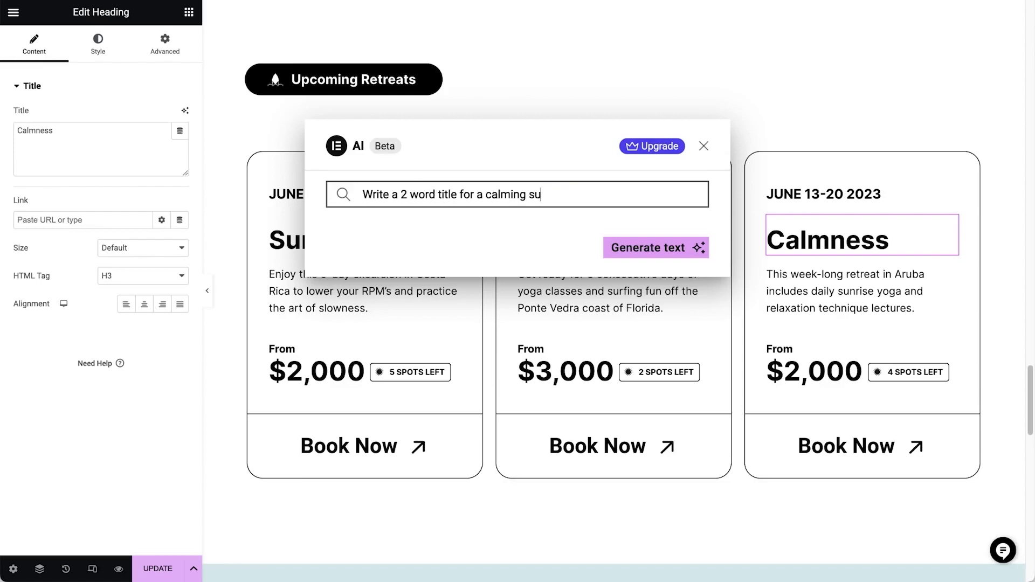
{"action": "left_click", "coordinate": [635, 248]}
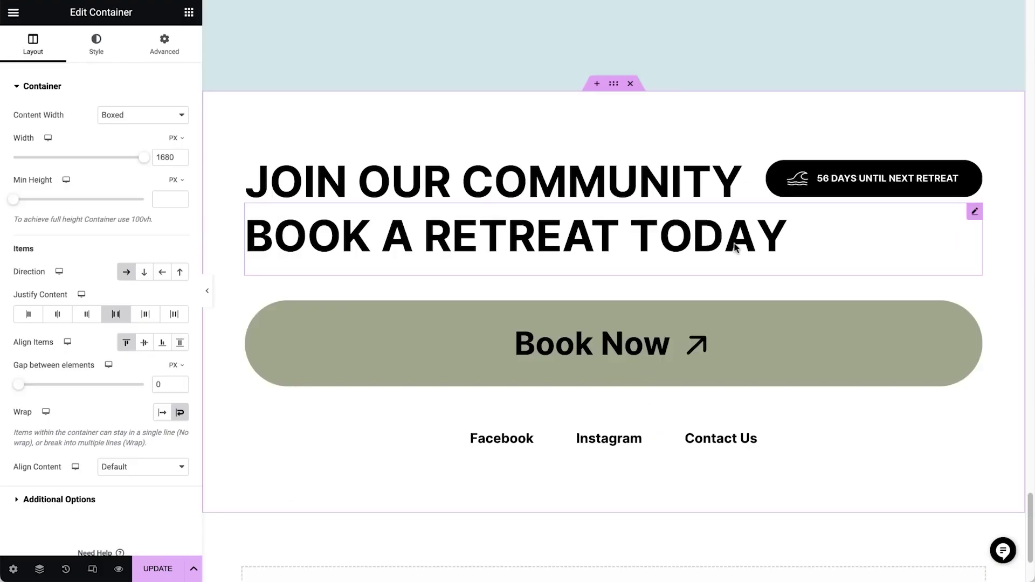
{"action": "left_click", "coordinate": [539, 219]}
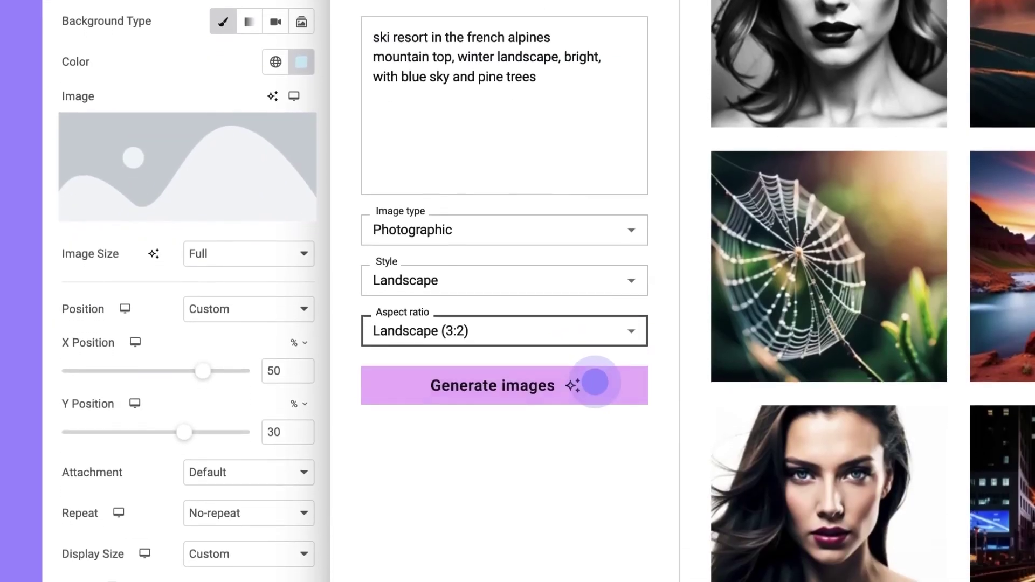
Generate French Alps ski-resort images and choose Expand Image on the first snowy mountain.
{"action": "left_click", "coordinate": [597, 383]}
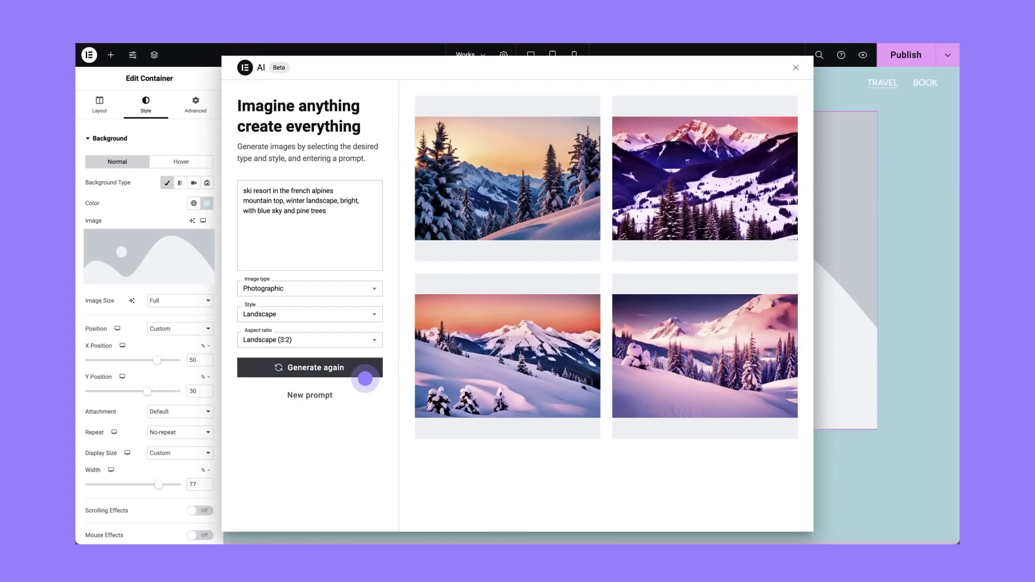
{"action": "mouse_move", "coordinate": [507, 178]}
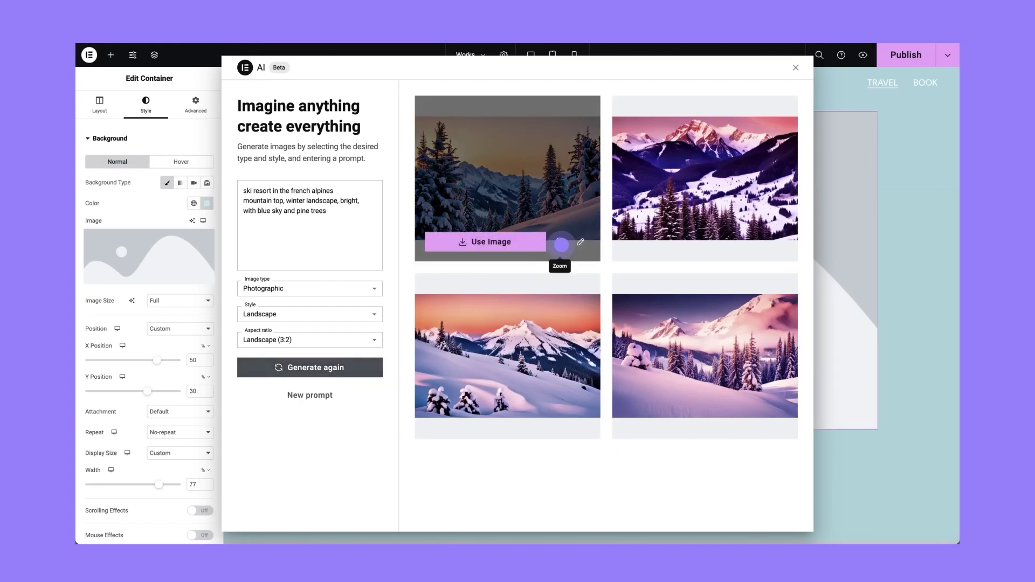
{"action": "left_click", "coordinate": [561, 245]}
{"action": "left_click", "coordinate": [682, 105]}
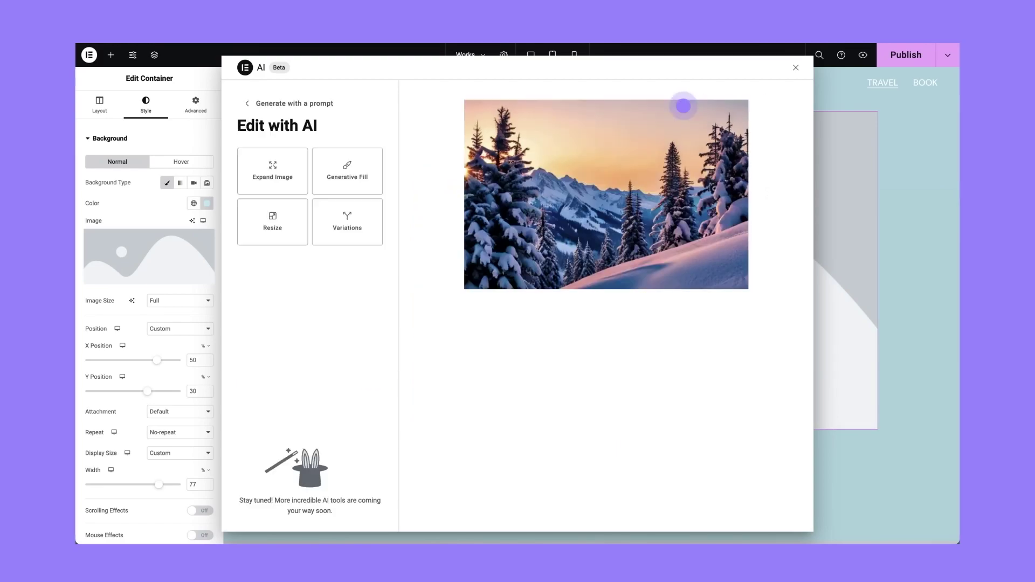
{"action": "left_click", "coordinate": [299, 176]}
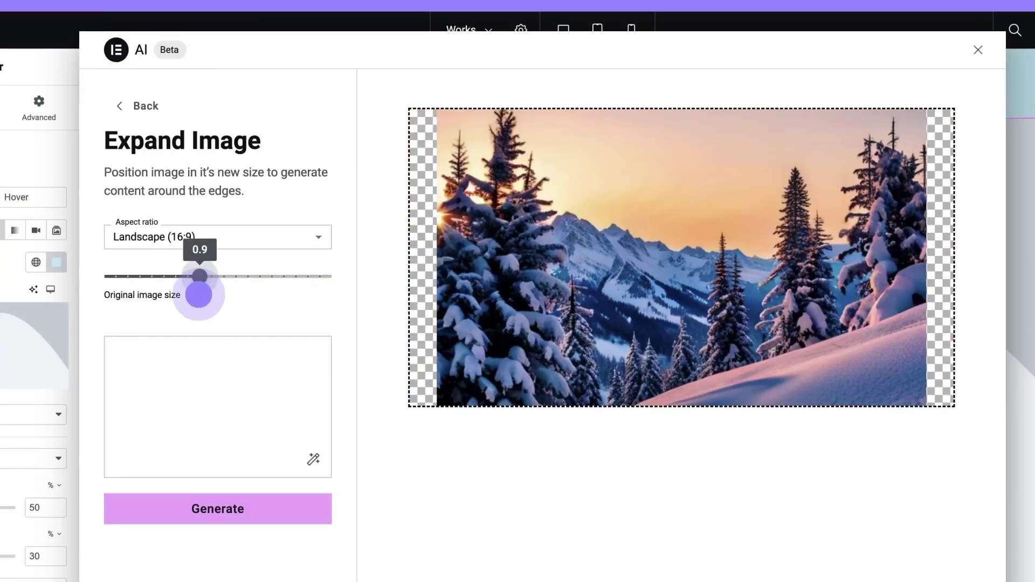
Expand the image to 16:9 with 'complete the background' and set it as the container background.
{"action": "left_click_drag", "start_coordinate": [199, 295], "coordinate": [176, 297]}
{"action": "left_click", "coordinate": [173, 402]}
{"action": "type", "text": "com"}
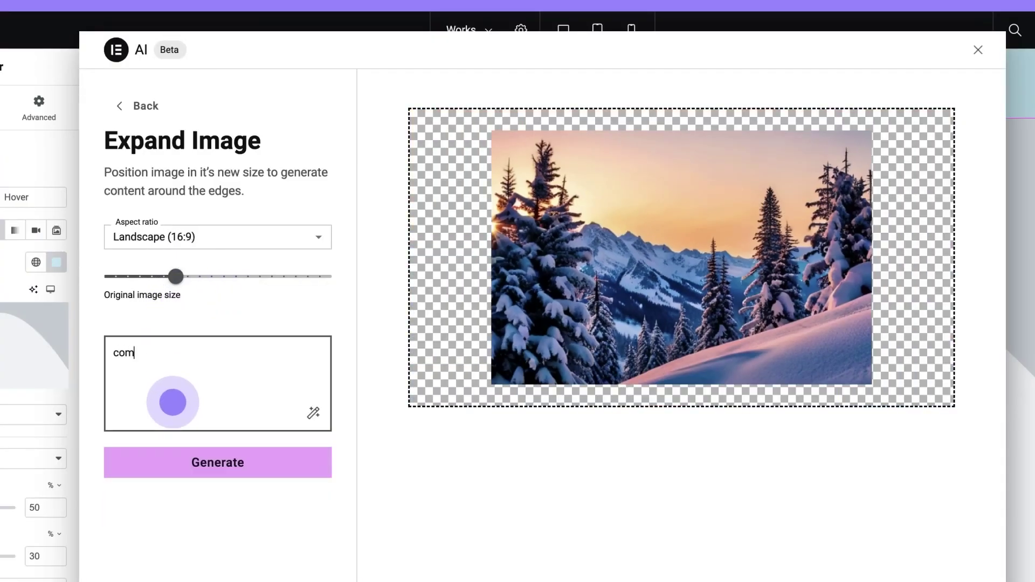
{"action": "type", "text": "ound"}
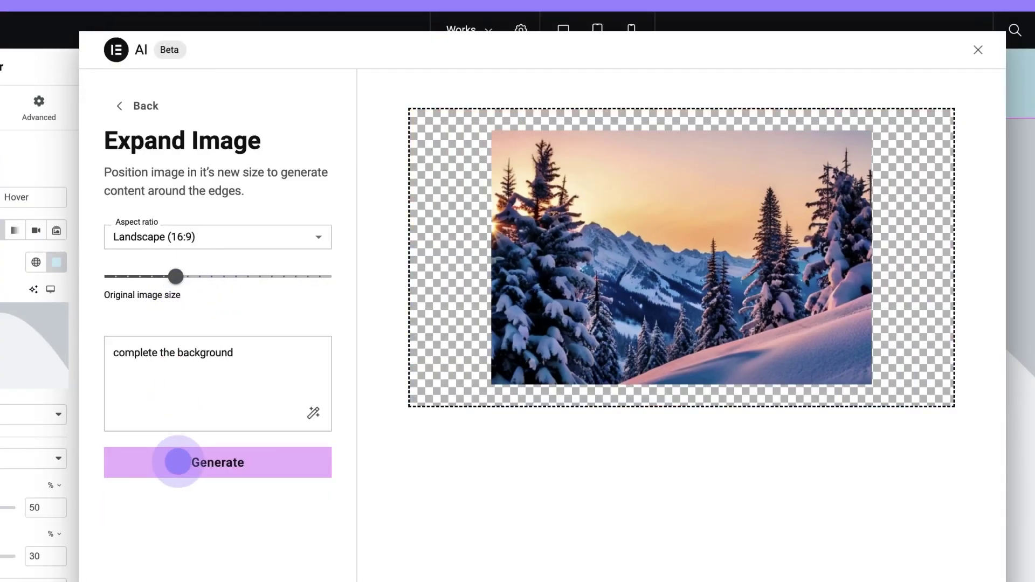
{"action": "left_click", "coordinate": [180, 462]}
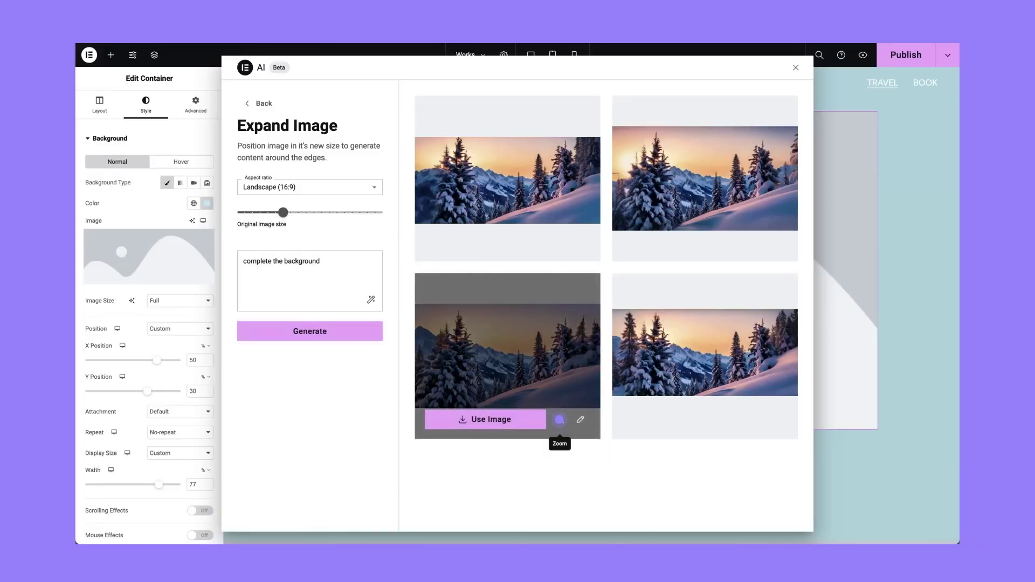
{"action": "left_click", "coordinate": [560, 420]}
{"action": "left_click", "coordinate": [756, 104]}
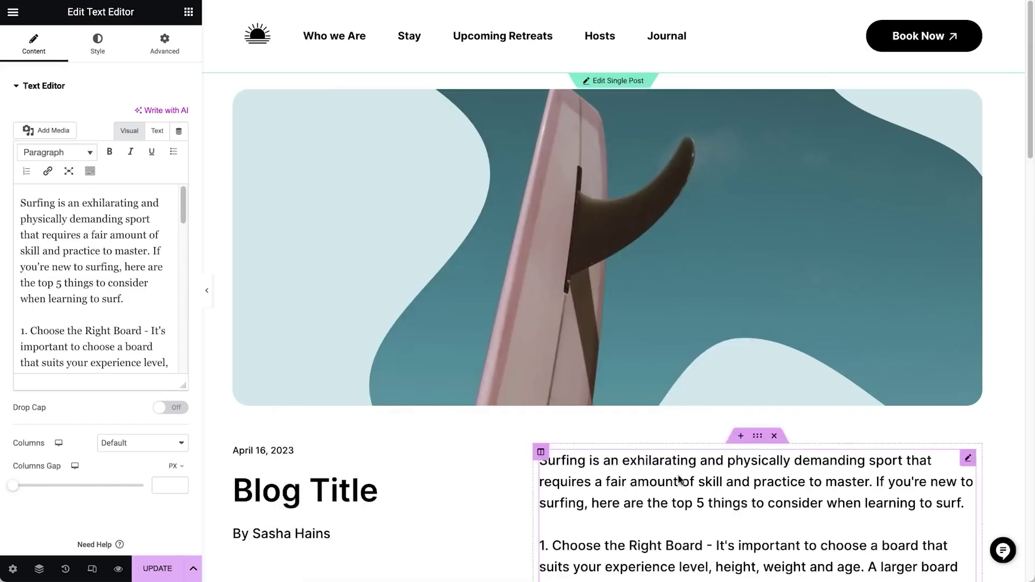
Summarize the surfing article with AI, shorten it, and insert it as the post excerpt.
{"action": "scroll", "coordinate": [706, 427], "scroll_direction": "down", "scroll_amount": 3}
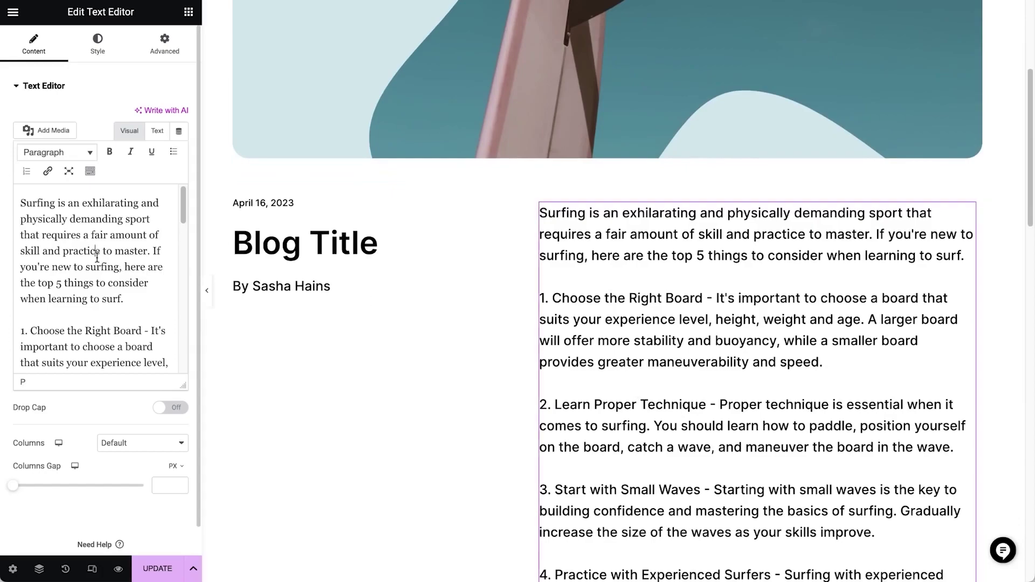
{"action": "left_click", "coordinate": [99, 261]}
{"action": "key", "text": "ctrl+a"}
{"action": "left_click", "coordinate": [13, 569]}
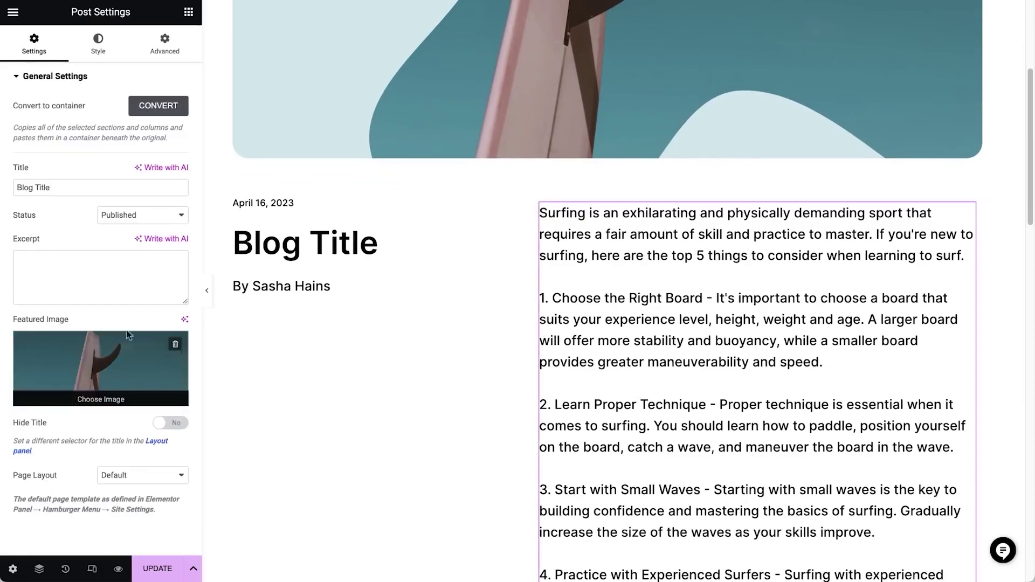
{"action": "left_click", "coordinate": [165, 239]}
{"action": "type", "text": "Summarize this: \""}
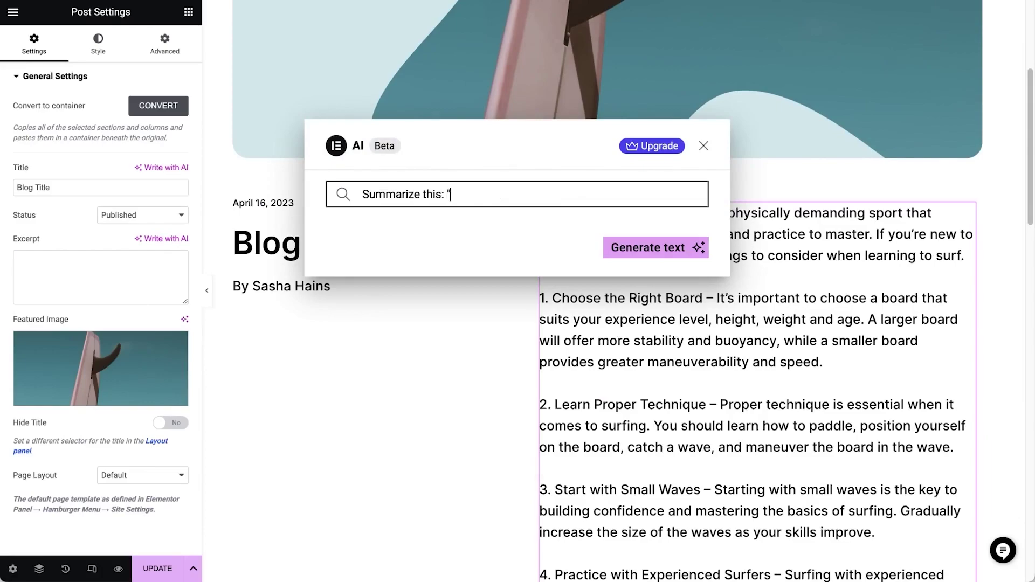
{"action": "key", "text": "ctrl+v"}
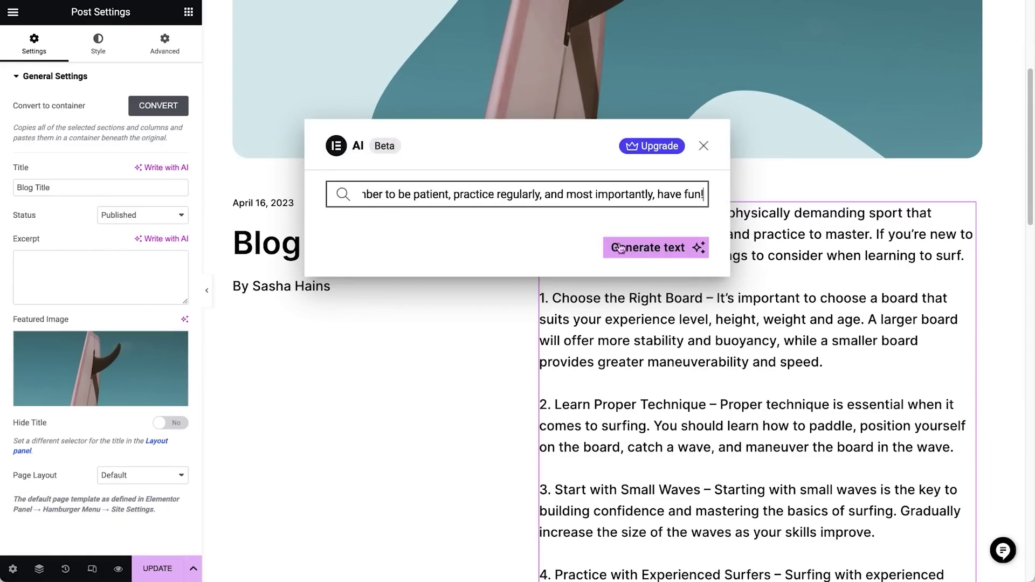
{"action": "left_click", "coordinate": [622, 248]}
{"action": "left_click", "coordinate": [611, 445]}
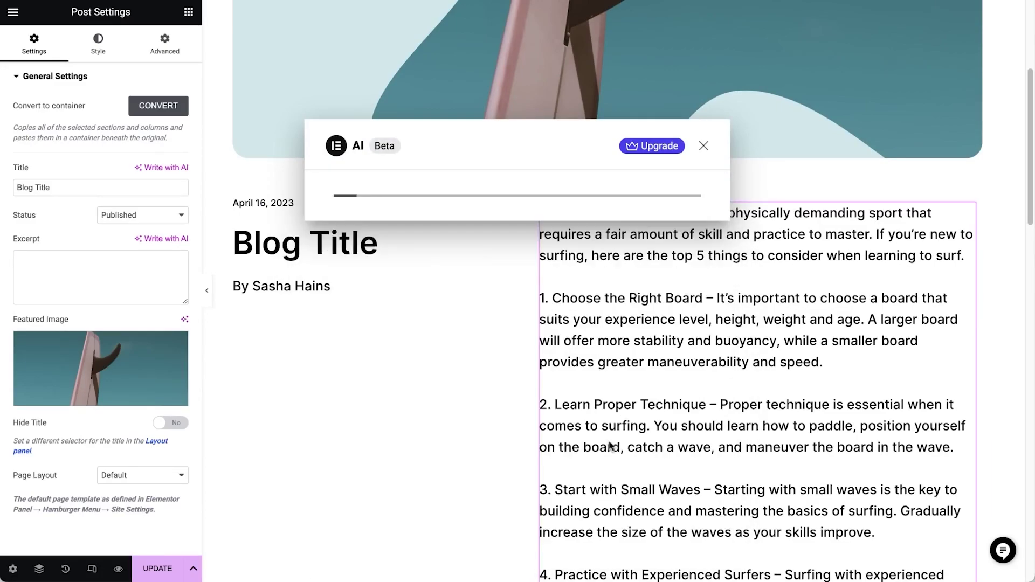
{"action": "left_click", "coordinate": [663, 444]}
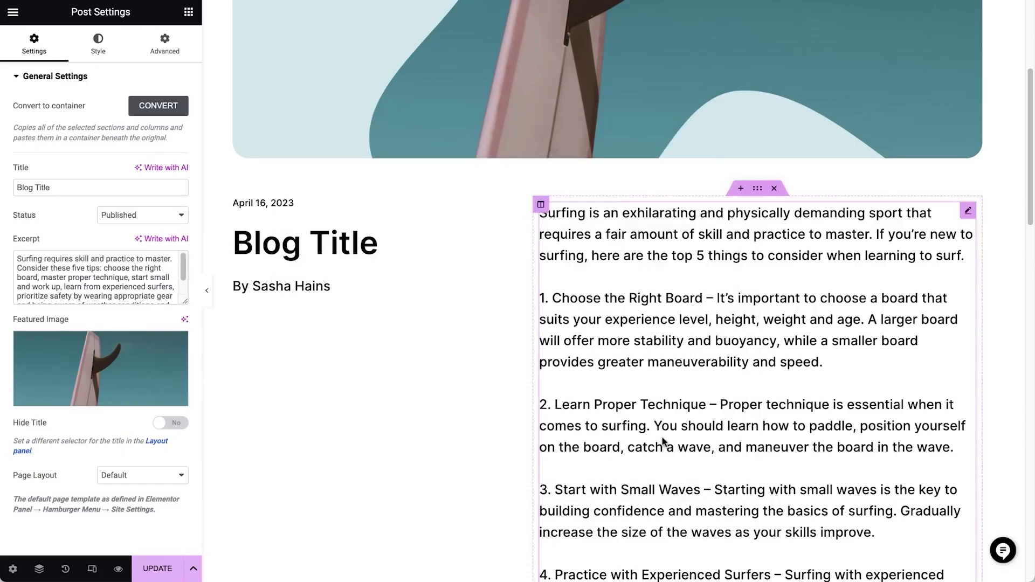
Paste the excerpt summary into an AI prompt for the post title.
{"action": "triple_click", "coordinate": [149, 277]}
{"action": "left_click", "coordinate": [162, 167]}
{"action": "type", "text": "Create a blog title for \"\""}
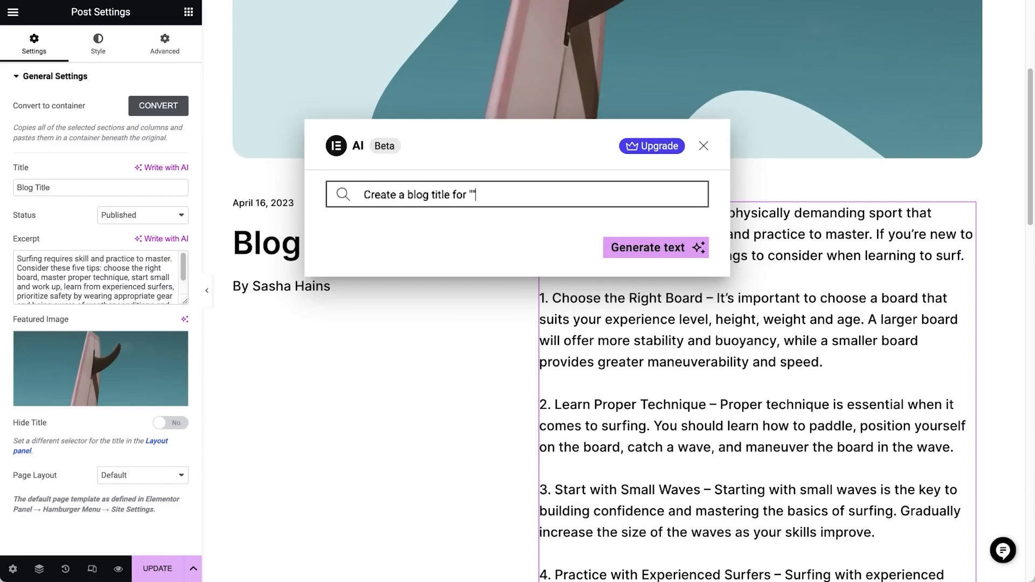
{"action": "key", "text": "ctrl+v"}
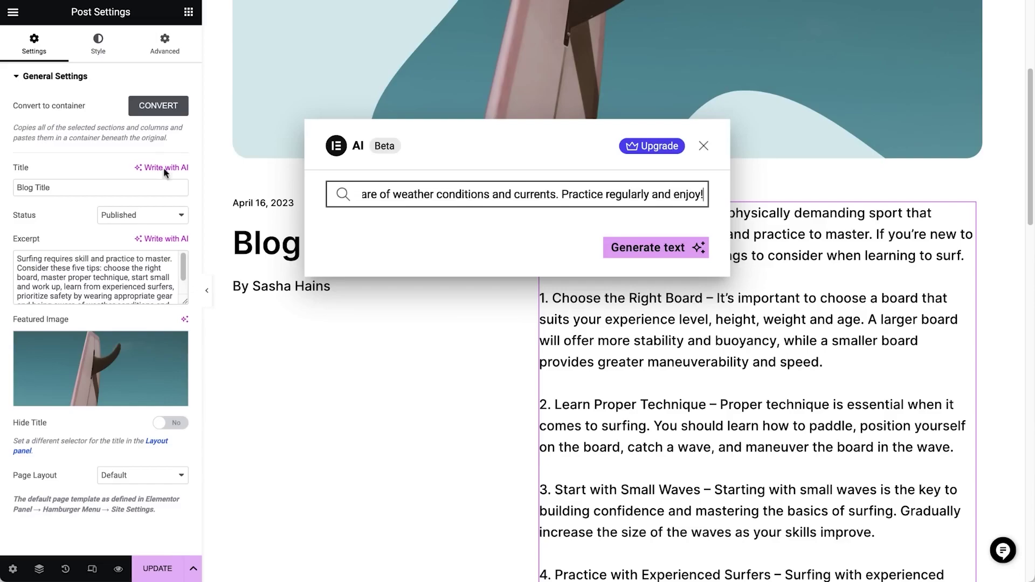